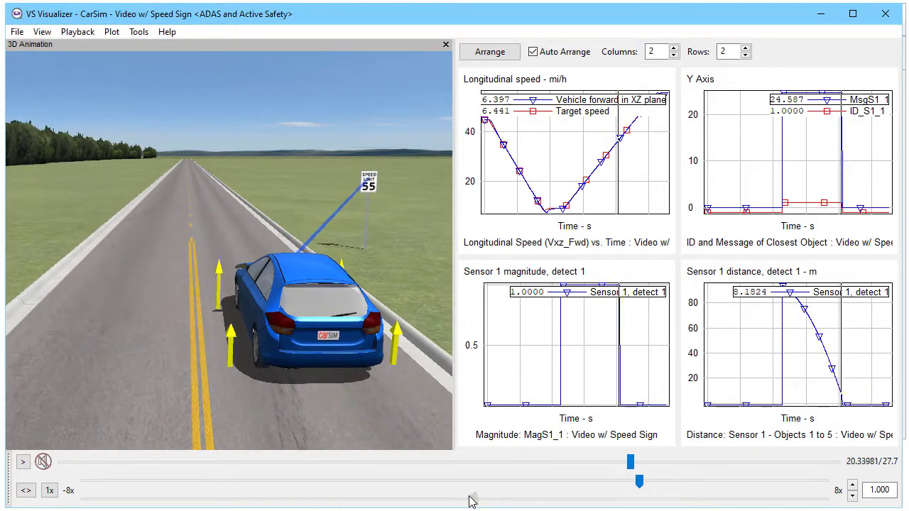
Set the playback speed left of centre so the car moves backward away from the 55 sign.
{"action": "left_click_drag", "start_coordinate": [470, 498], "coordinate": [443, 499]}
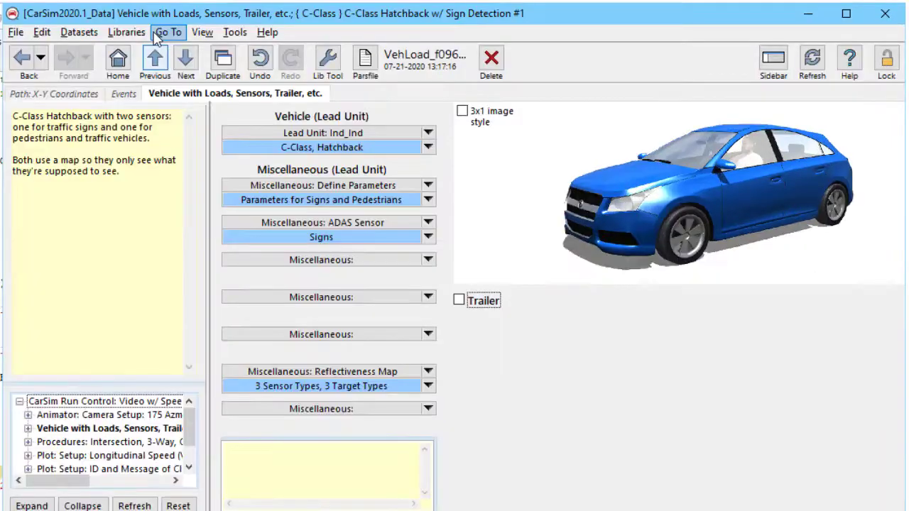
{"action": "left_click", "coordinate": [124, 37]}
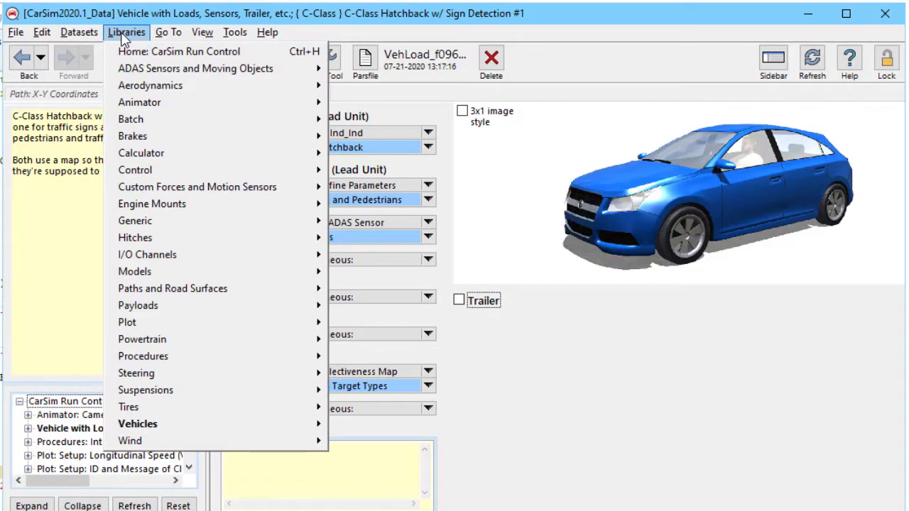
{"action": "mouse_move", "coordinate": [129, 71]}
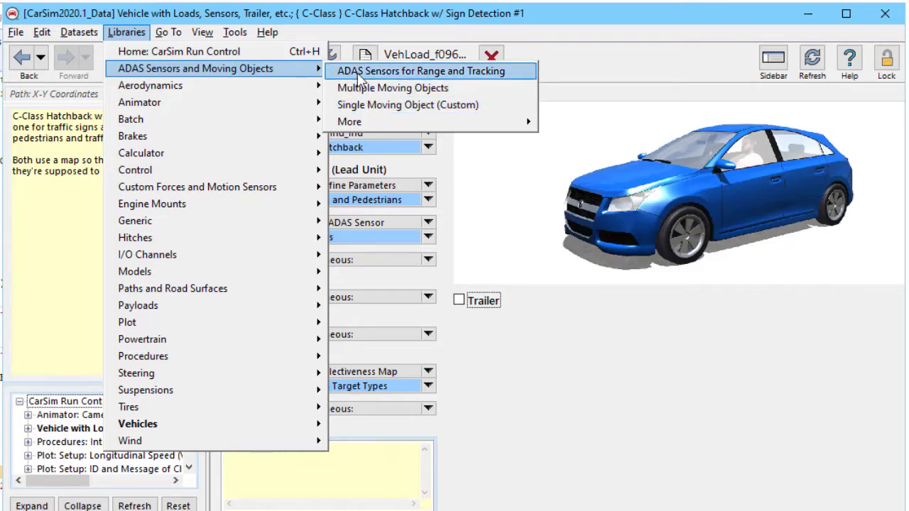
{"action": "left_click", "coordinate": [387, 13]}
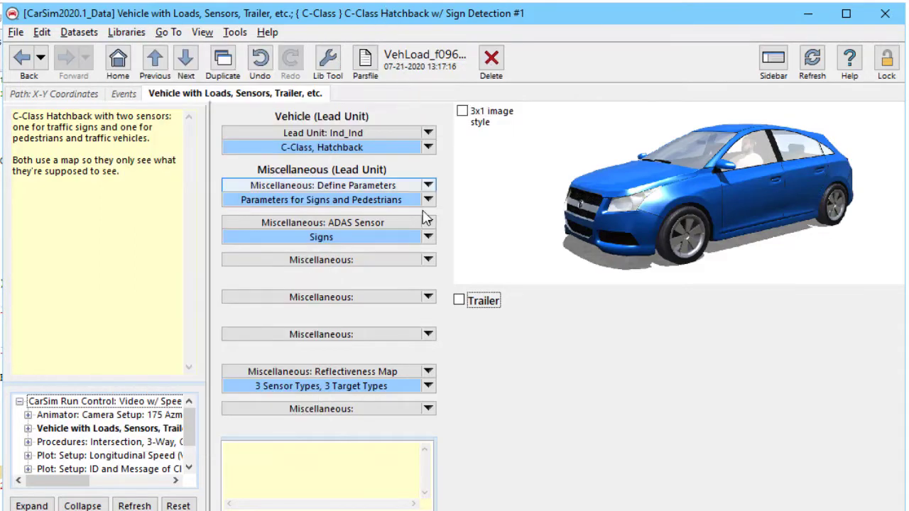
Open the linked Signs sensor dataset and view its attachment options, leaving Motor vehicle sprung mass.
{"action": "left_click", "coordinate": [403, 240]}
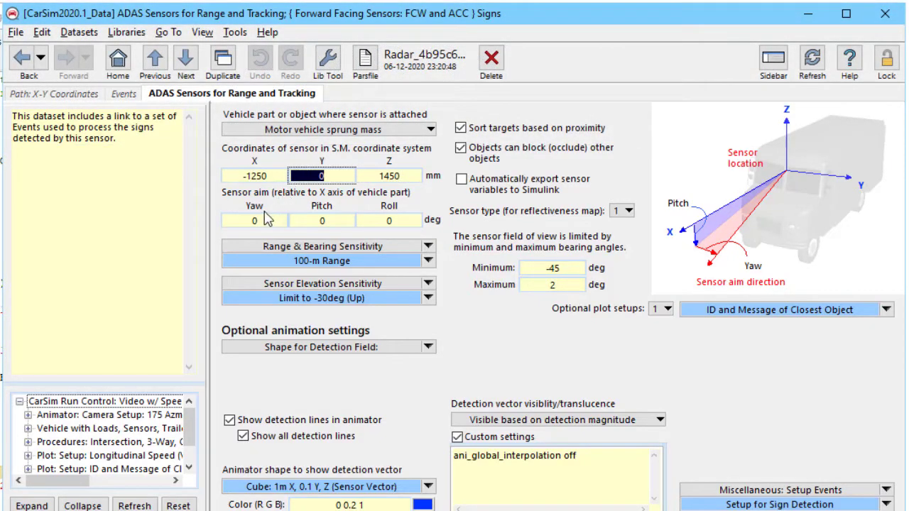
{"action": "left_click", "coordinate": [333, 132]}
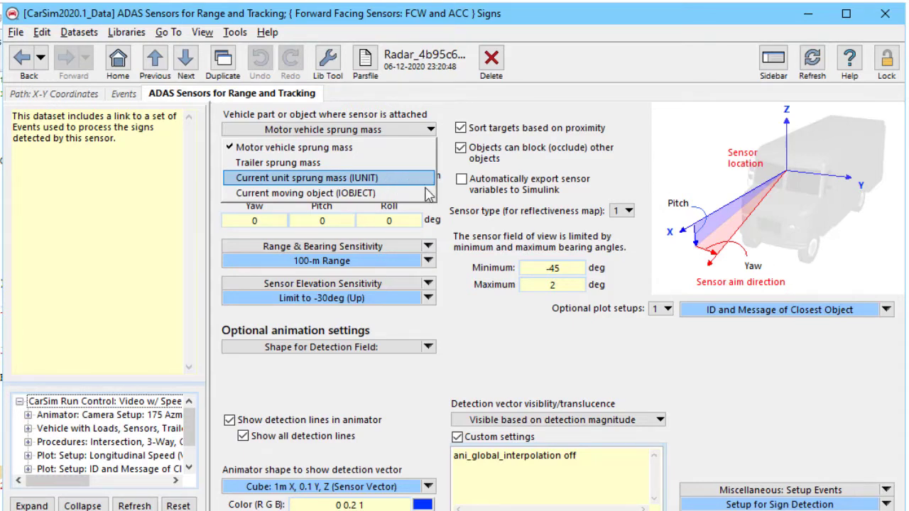
Review the echo file's Signs sensor lines: coordinates, aim angles, bearing limits 2/-45 deg, range 100 m.
{"action": "left_click", "coordinate": [460, 202]}
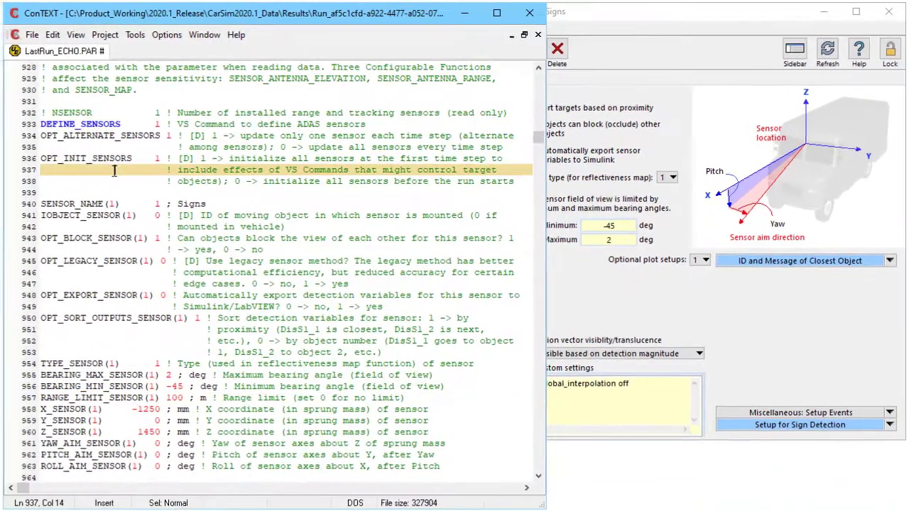
{"action": "left_click", "coordinate": [73, 123]}
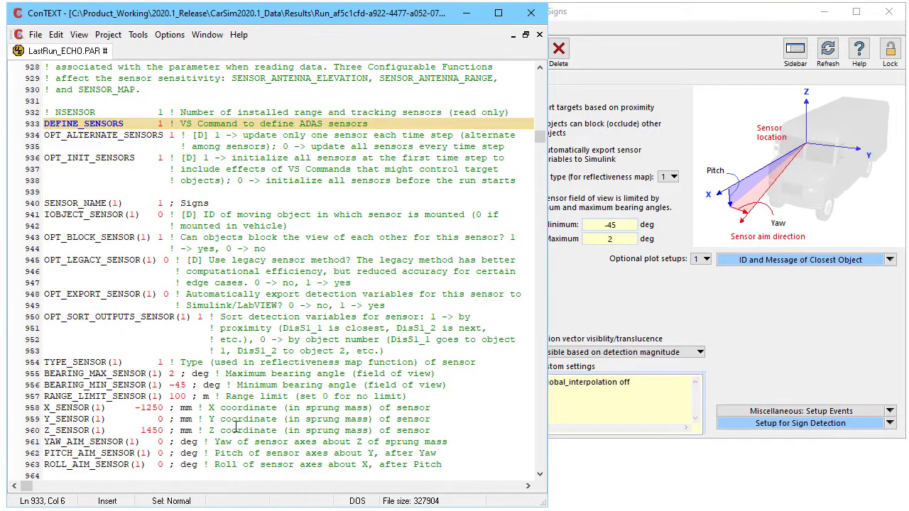
{"action": "left_click_drag", "start_coordinate": [237, 426], "coordinate": [26, 403]}
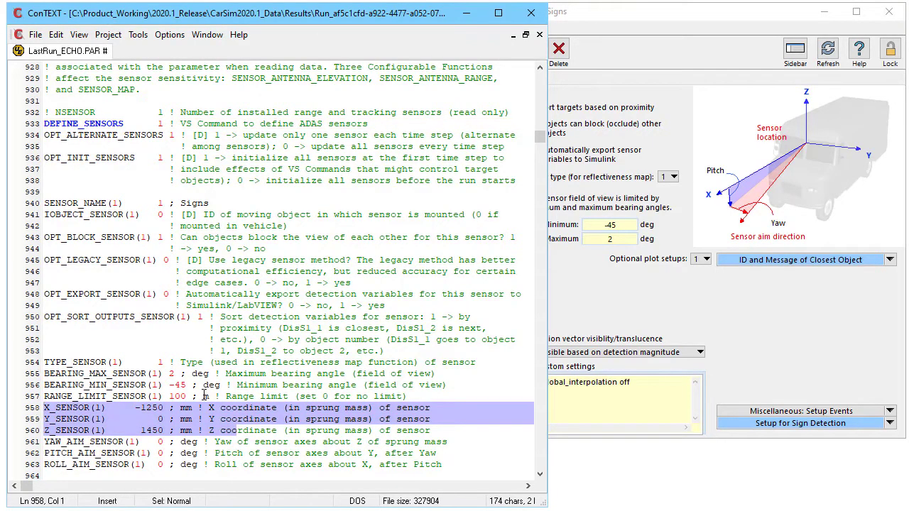
{"action": "left_click_drag", "start_coordinate": [207, 466], "coordinate": [43, 442]}
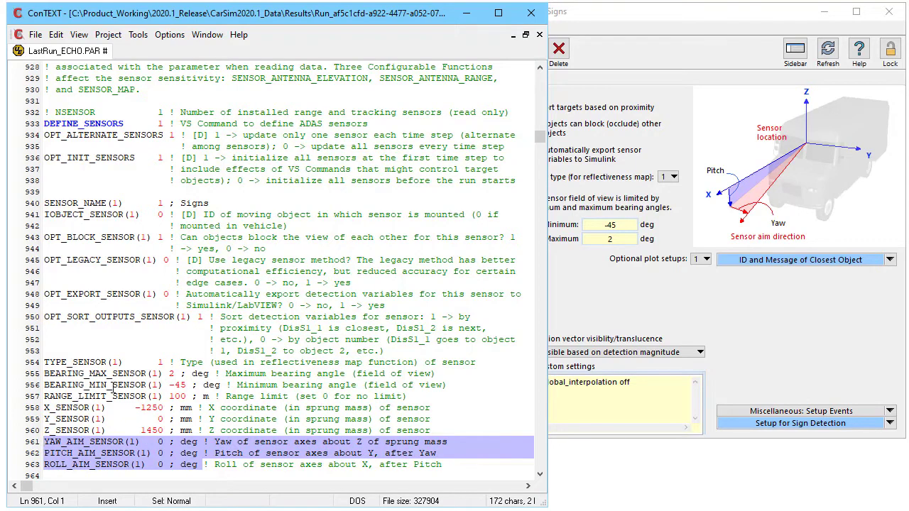
{"action": "left_click_drag", "start_coordinate": [204, 385], "coordinate": [44, 385]}
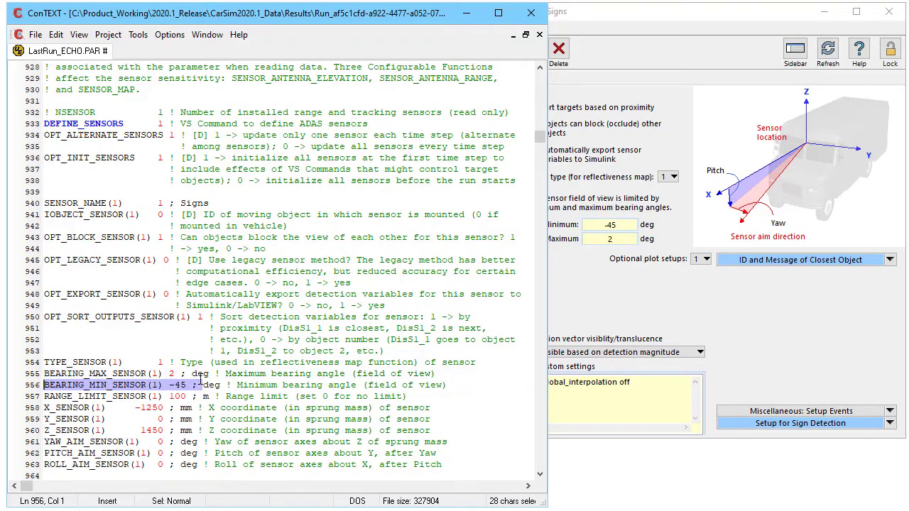
{"action": "left_click_drag", "start_coordinate": [203, 374], "coordinate": [48, 375]}
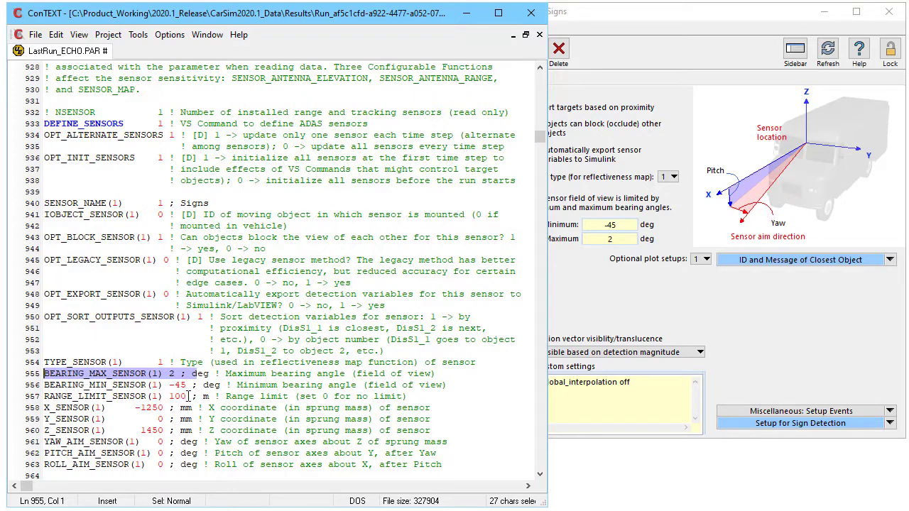
{"action": "left_click_drag", "start_coordinate": [187, 397], "coordinate": [38, 402]}
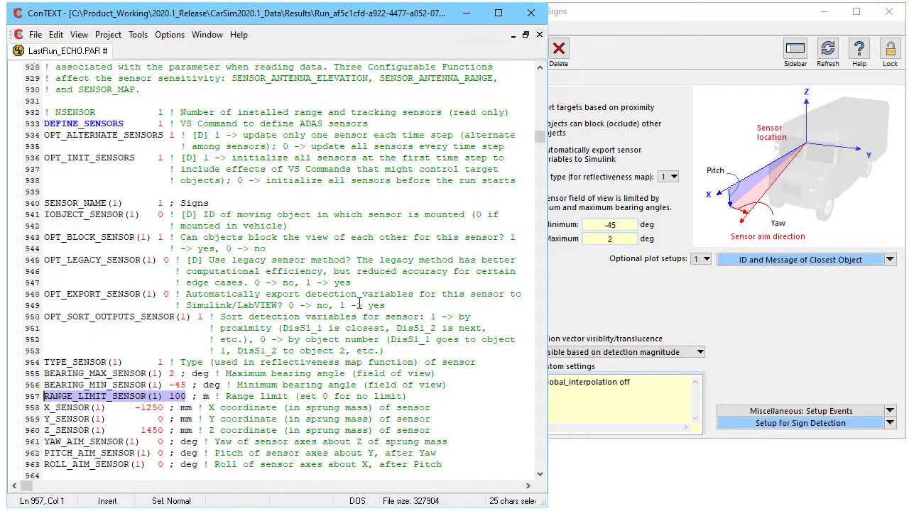
Navigate from the vehicle dataset through Run Control and the procedure to the Speed Limit 55 mi/h object.
{"action": "left_click", "coordinate": [599, 286]}
{"action": "left_click", "coordinate": [165, 51]}
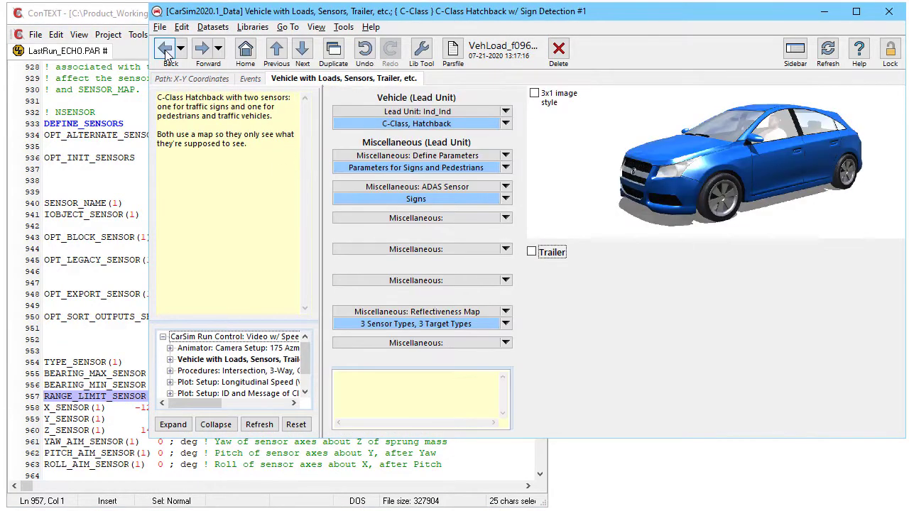
{"action": "left_click", "coordinate": [165, 51]}
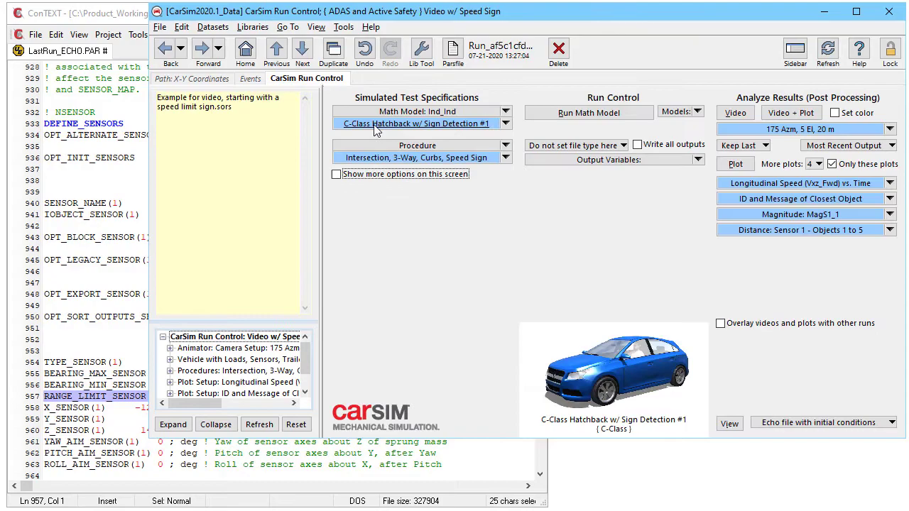
{"action": "left_click", "coordinate": [388, 161]}
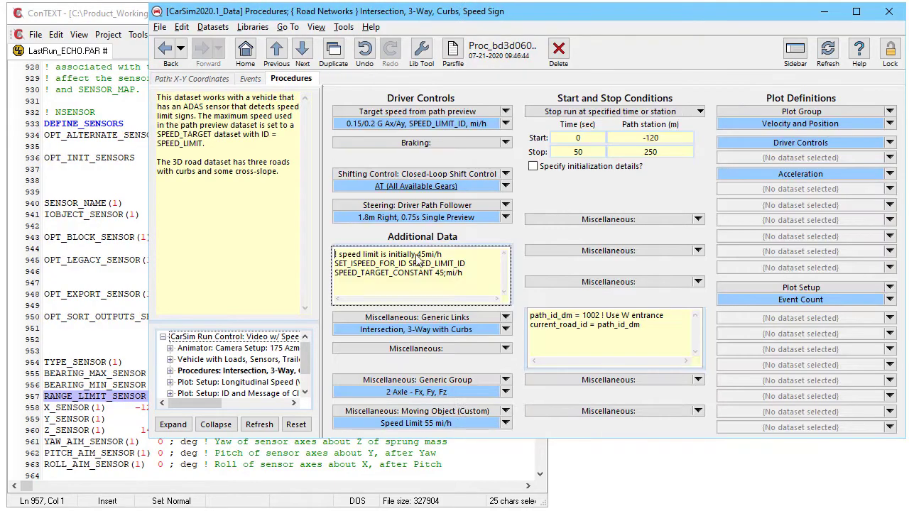
{"action": "left_click", "coordinate": [456, 423]}
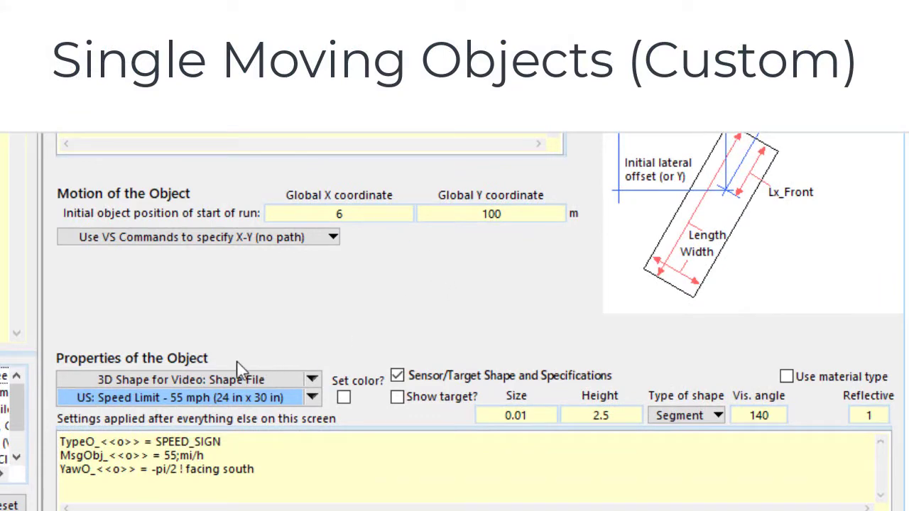
Confirm the sign keeps the Segment shape type and a 140 visibility angle.
{"action": "left_click", "coordinate": [252, 400]}
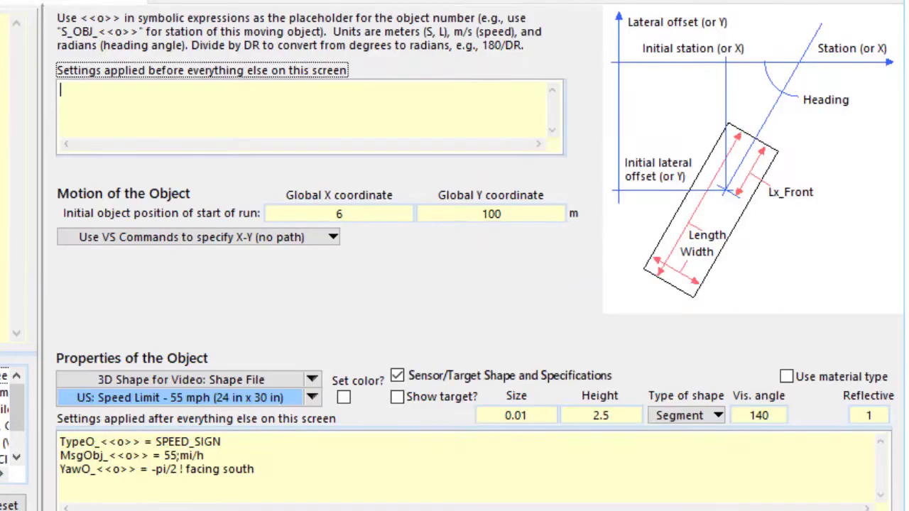
{"action": "left_click", "coordinate": [689, 419]}
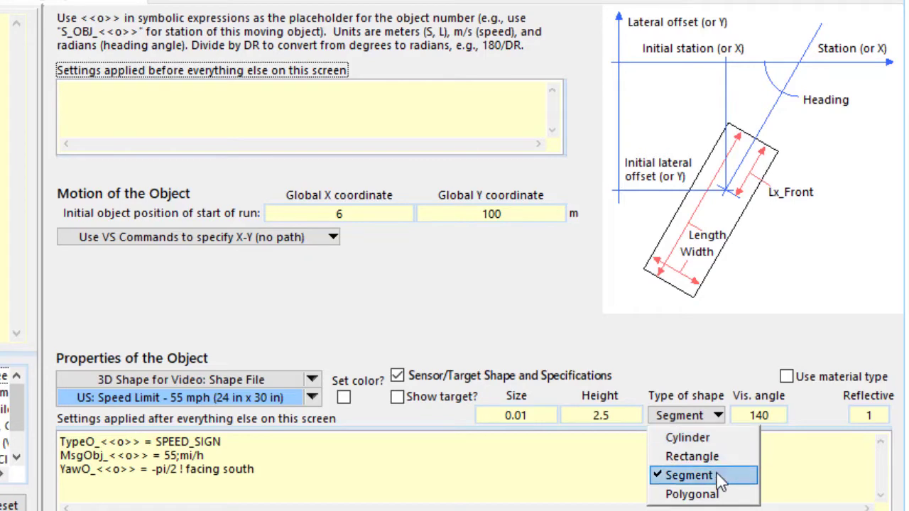
{"action": "left_click", "coordinate": [612, 480]}
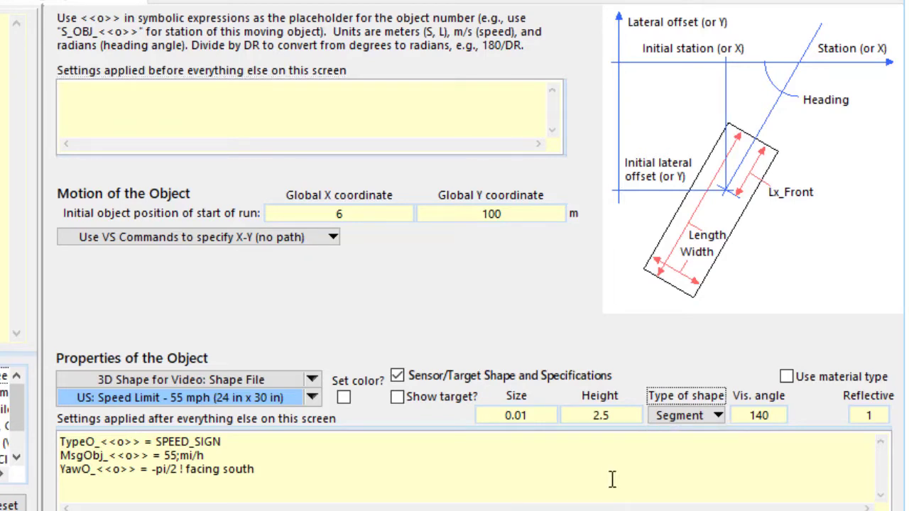
{"action": "left_click", "coordinate": [769, 415]}
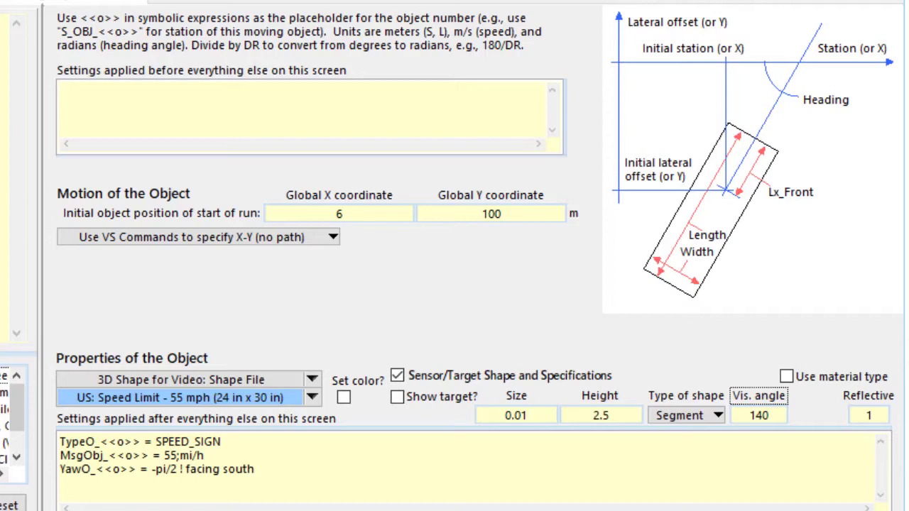
Highlight the sign's after-settings commands (SPEED_SIGN, 55;mi/h, yaw -pi/2) and the <<o>> placeholder in TypeO_.
{"action": "left_click_drag", "start_coordinate": [498, 483], "coordinate": [275, 461]}
{"action": "left_click", "coordinate": [274, 461]}
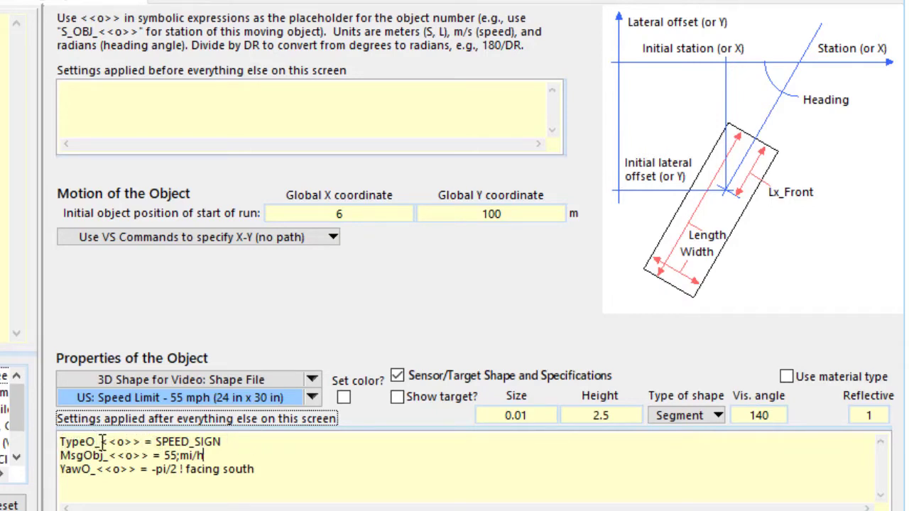
{"action": "left_click_drag", "start_coordinate": [100, 441], "coordinate": [143, 441]}
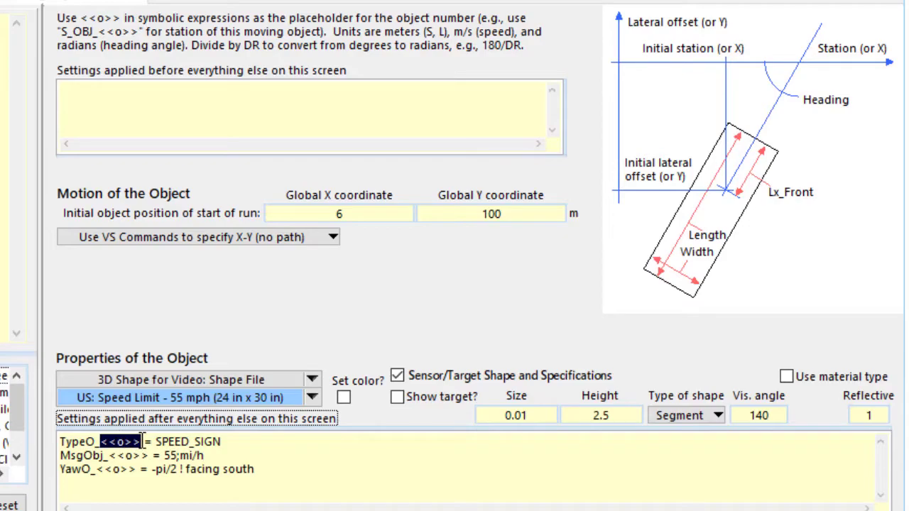
{"action": "left_click", "coordinate": [222, 442]}
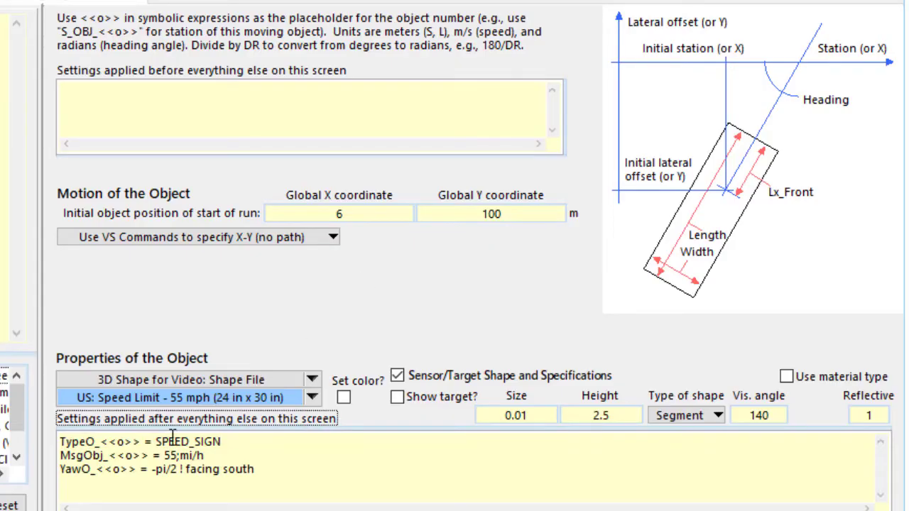
{"action": "left_click_drag", "start_coordinate": [100, 442], "coordinate": [142, 444]}
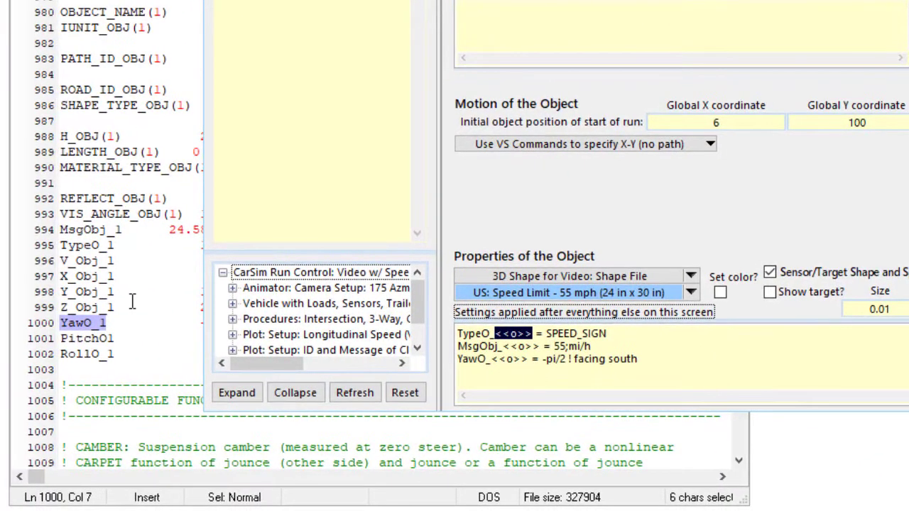
Compare the echoed TypeO_1 output (100) with the SPEED_SIGN type assignment in CarSim.
{"action": "left_click", "coordinate": [132, 309]}
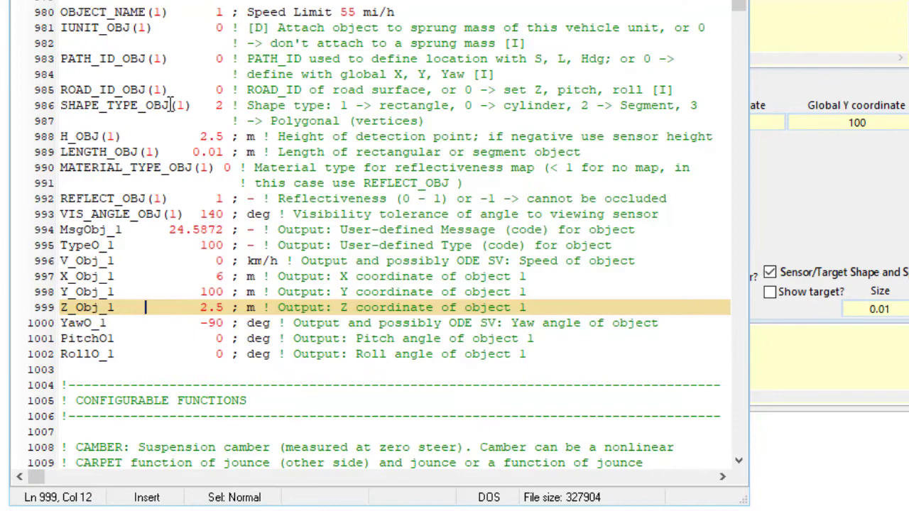
{"action": "left_click", "coordinate": [836, 217]}
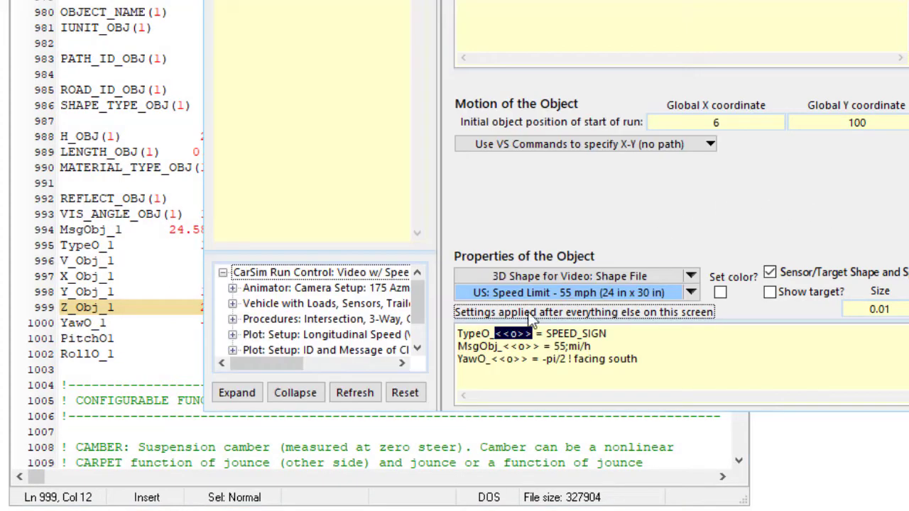
{"action": "left_click", "coordinate": [76, 276]}
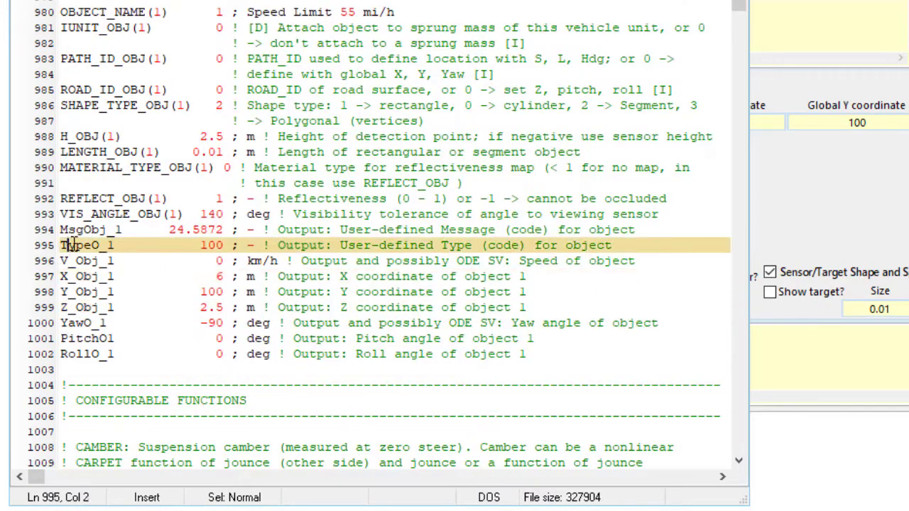
{"action": "left_click_drag", "start_coordinate": [68, 245], "coordinate": [115, 245]}
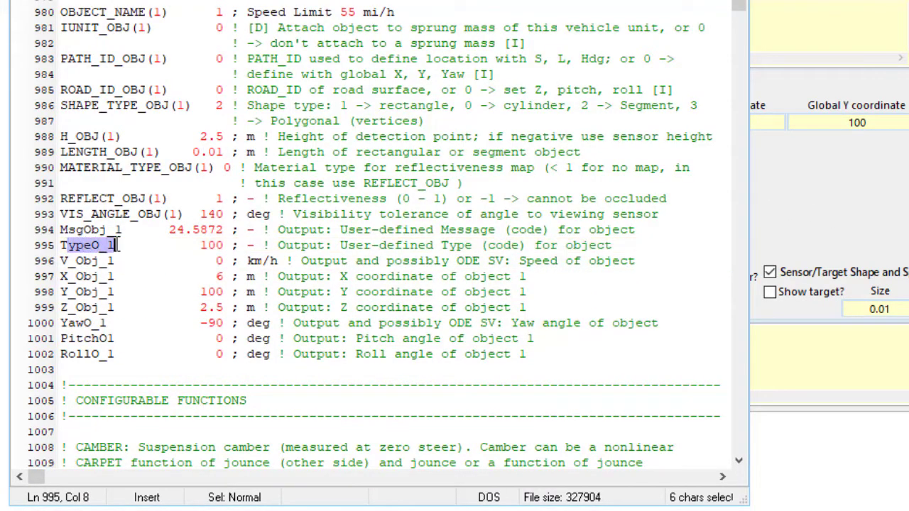
{"action": "left_click", "coordinate": [828, 366]}
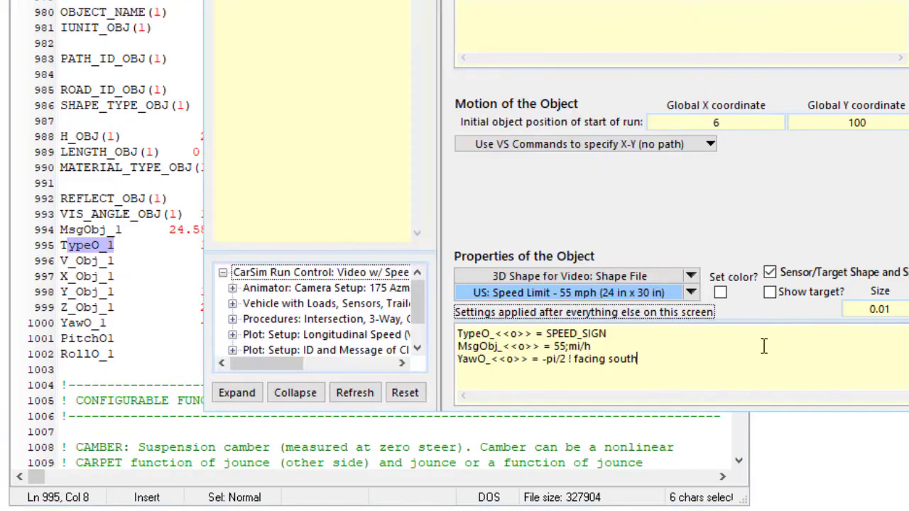
{"action": "double_click", "coordinate": [564, 333]}
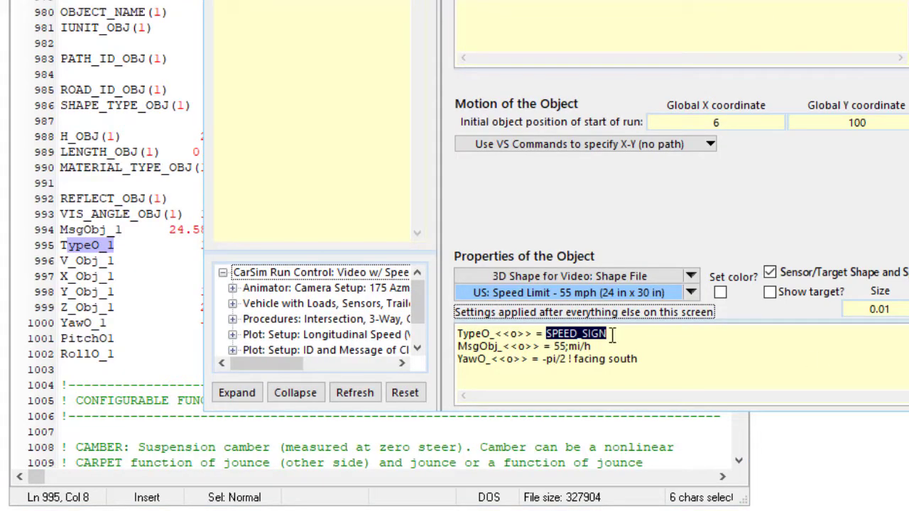
Compare the echoed MsgObj_1 value (24.5872) with the sign's 55 mi/h message assignment.
{"action": "double_click", "coordinate": [474, 346]}
{"action": "left_click", "coordinate": [84, 229]}
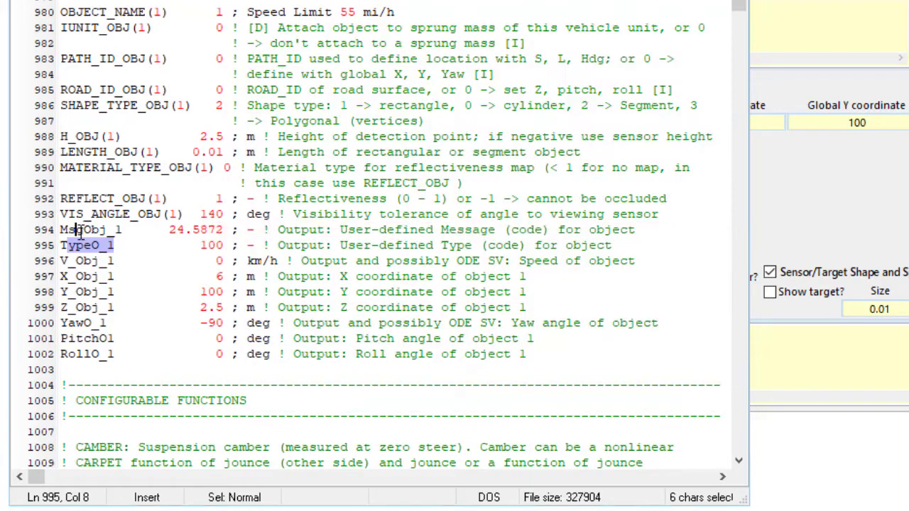
{"action": "double_click", "coordinate": [84, 230]}
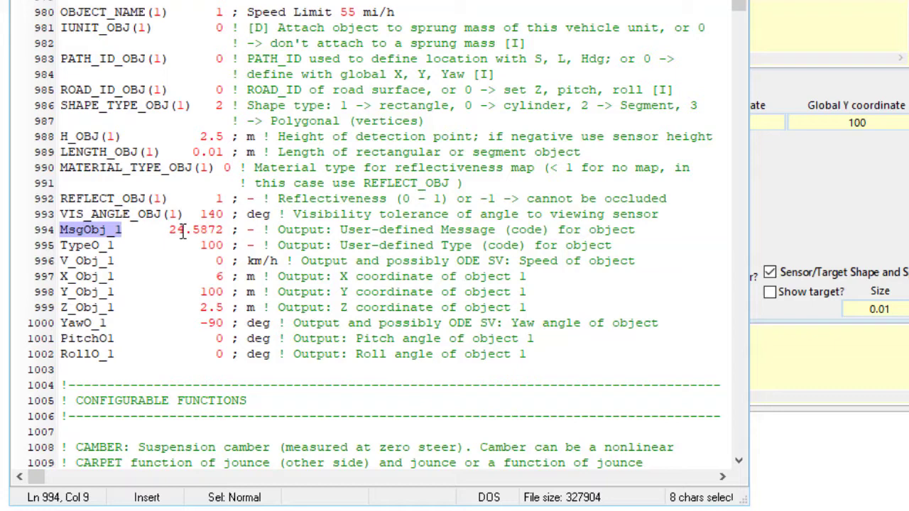
{"action": "left_click", "coordinate": [810, 363]}
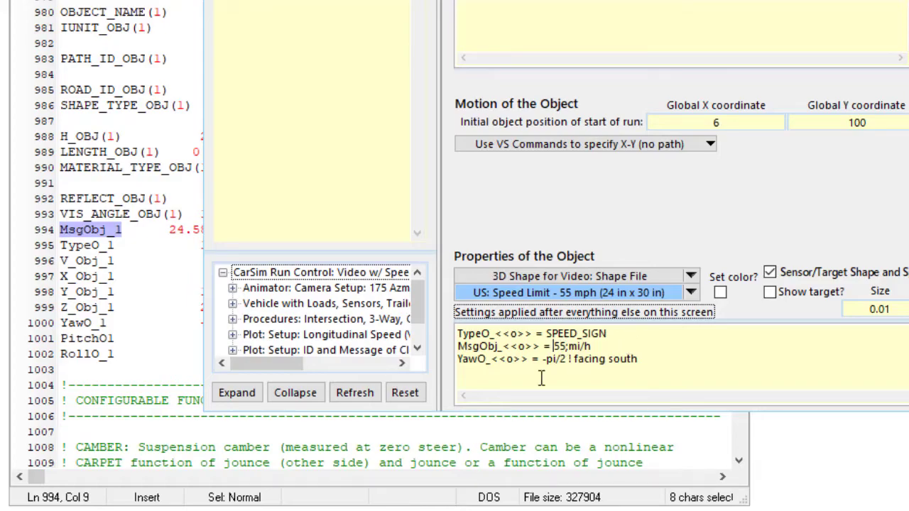
{"action": "left_click", "coordinate": [145, 261]}
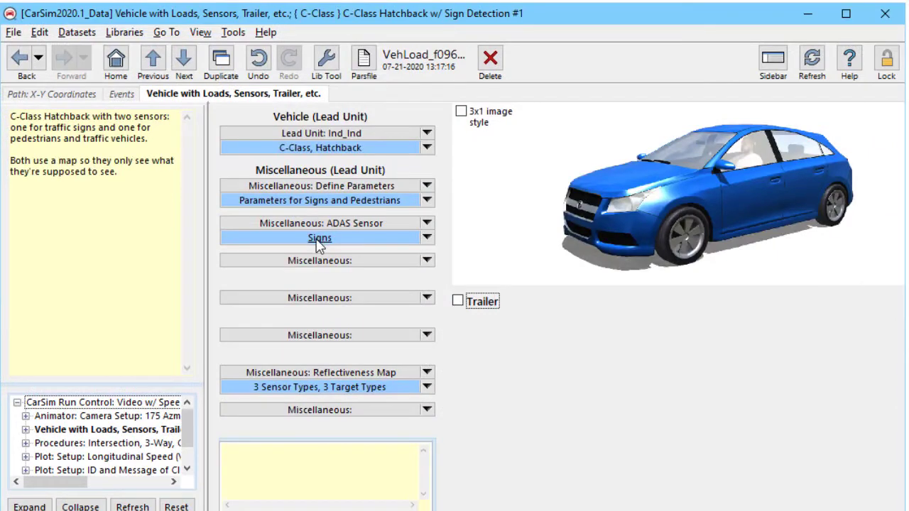
Open the Signs sensor's 'ID and Message of Closest Object' plot setup and highlight <<s>> in its variables.
{"action": "left_click", "coordinate": [318, 238]}
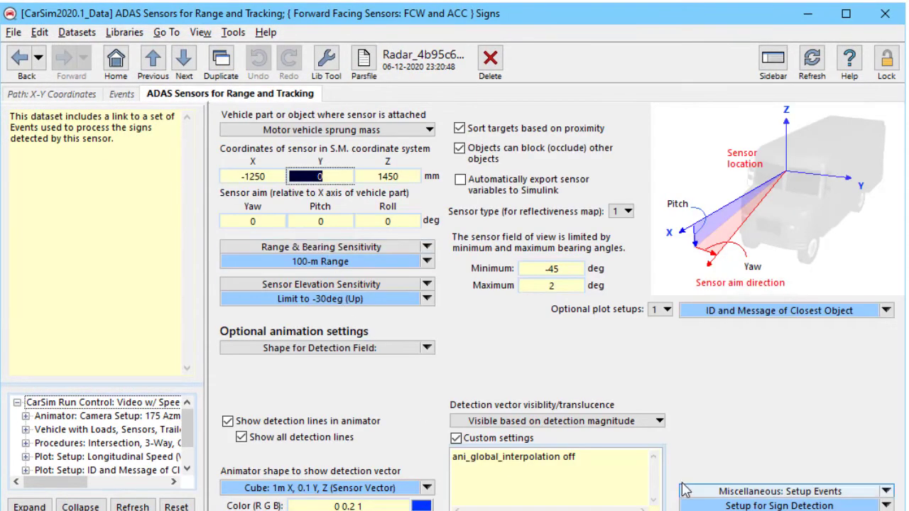
{"action": "left_click", "coordinate": [724, 318]}
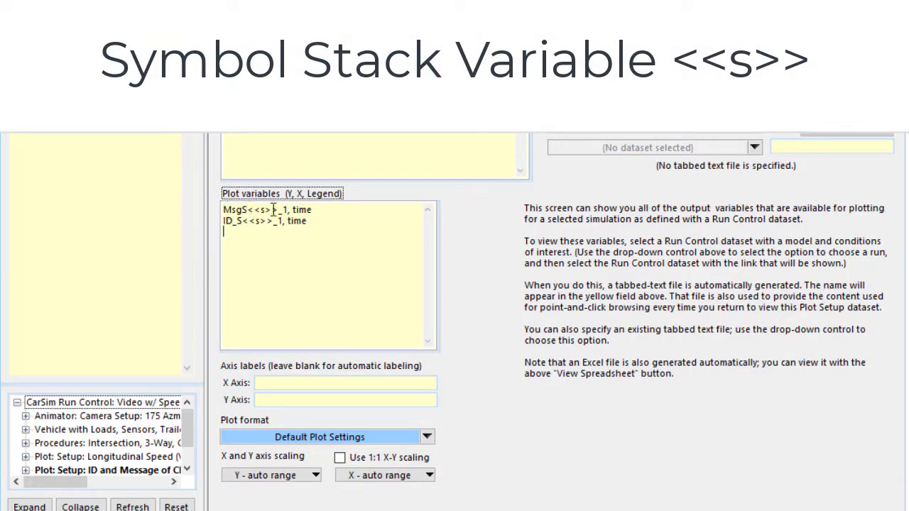
{"action": "left_click_drag", "start_coordinate": [277, 210], "coordinate": [248, 210]}
{"action": "left_click", "coordinate": [226, 220]}
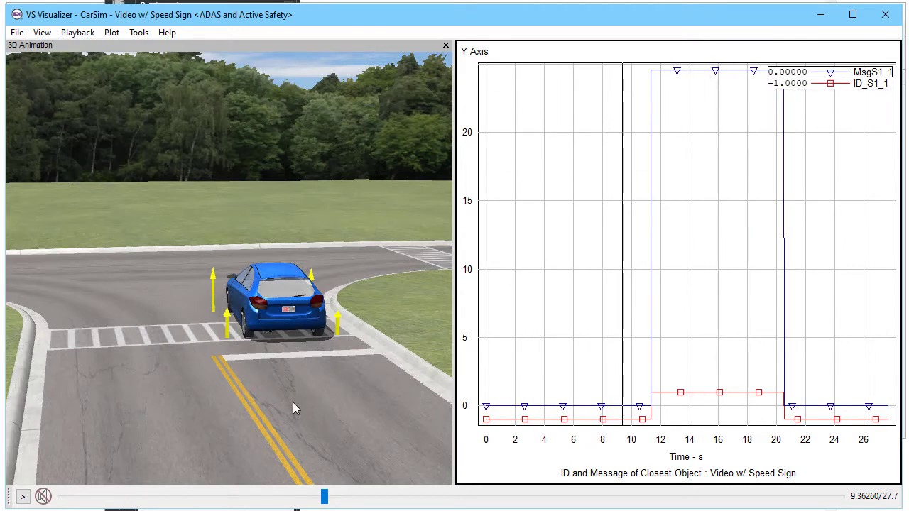
Play the run from about 12 s to 16.4 s past the sign, then show the longitudinal speed plot.
{"action": "left_click_drag", "start_coordinate": [323, 499], "coordinate": [398, 497]}
{"action": "key", "text": "space"}
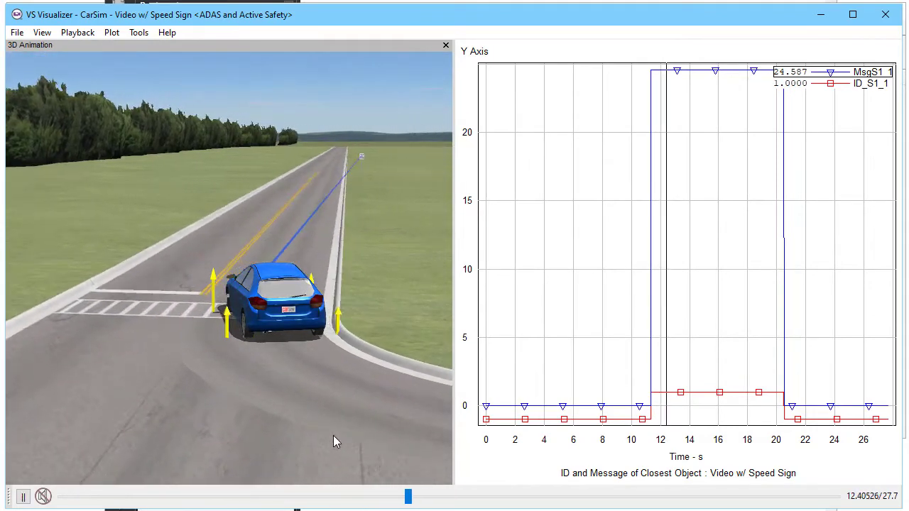
{"action": "left_click_drag", "start_coordinate": [333, 435], "coordinate": [339, 282]}
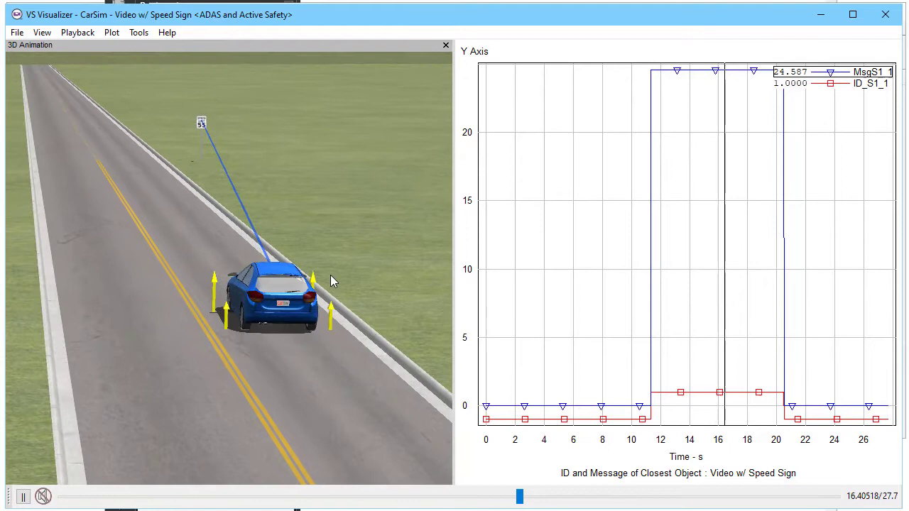
{"action": "key", "text": "space"}
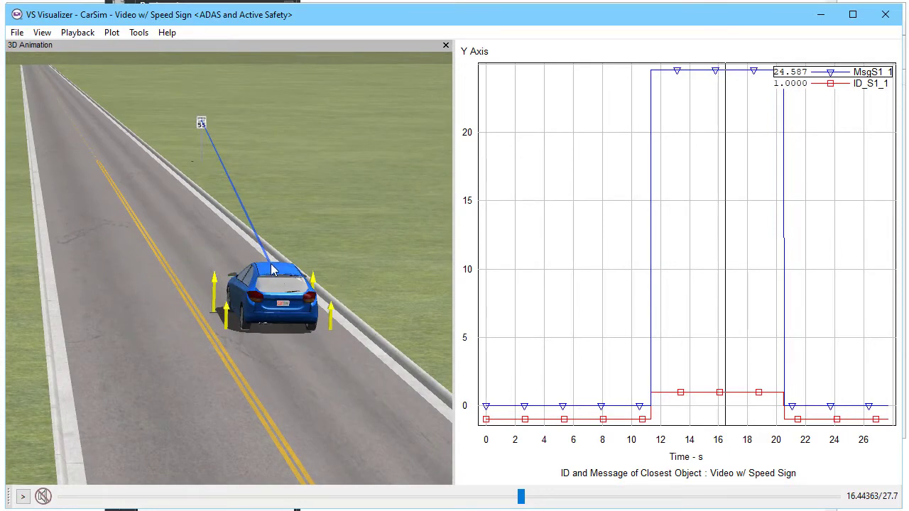
{"action": "left_click_drag", "start_coordinate": [276, 276], "coordinate": [274, 268]}
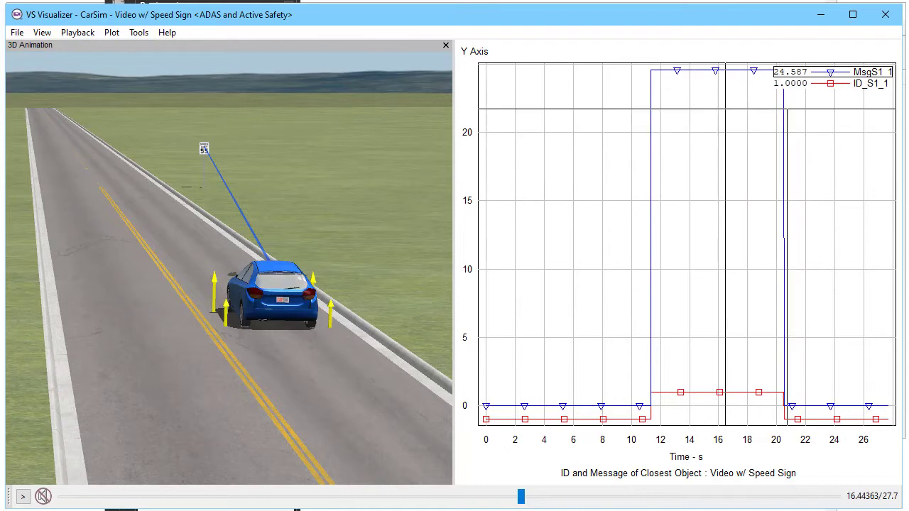
{"action": "key", "text": "Page_Down"}
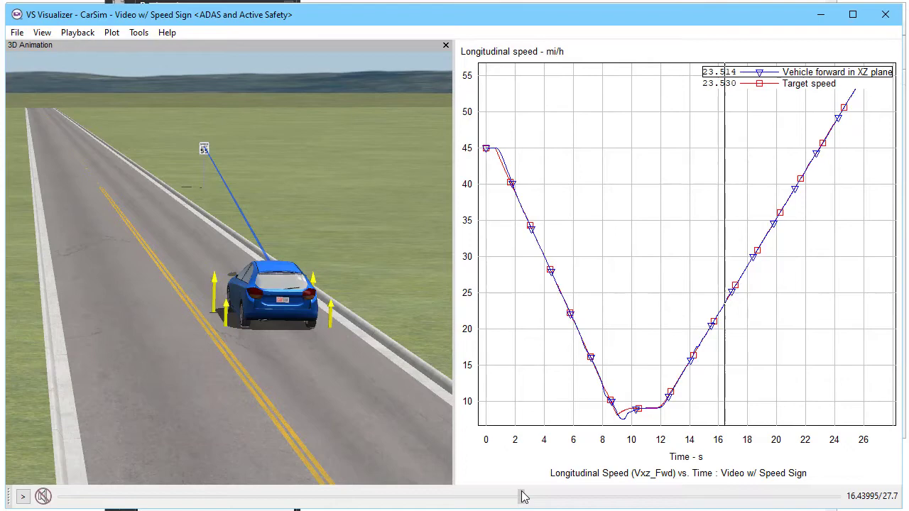
Jump the speed-sign animation ahead to about 24.45 s.
{"action": "left_click_drag", "start_coordinate": [522, 496], "coordinate": [826, 457]}
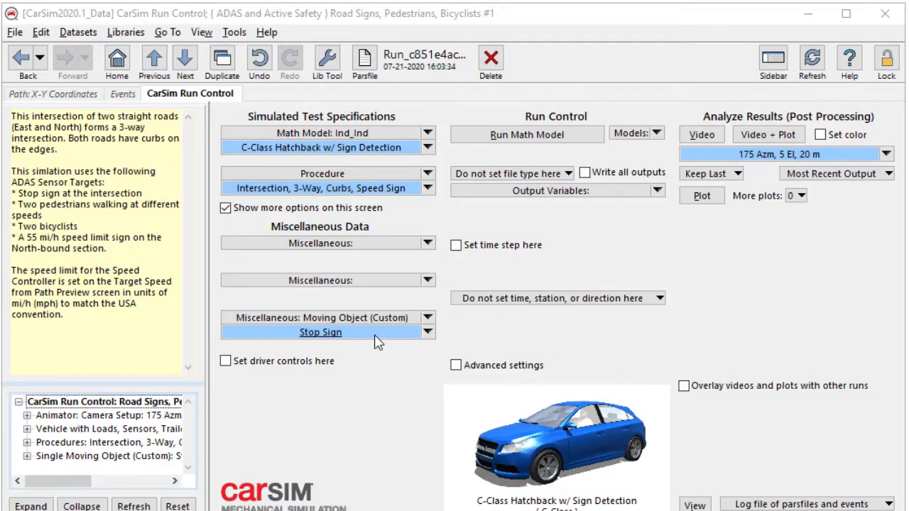
View the Stop Sign object (STOP_SIGN, message 3.5) and its 'US: Stop Sign' shape, then return Home.
{"action": "left_click", "coordinate": [375, 335]}
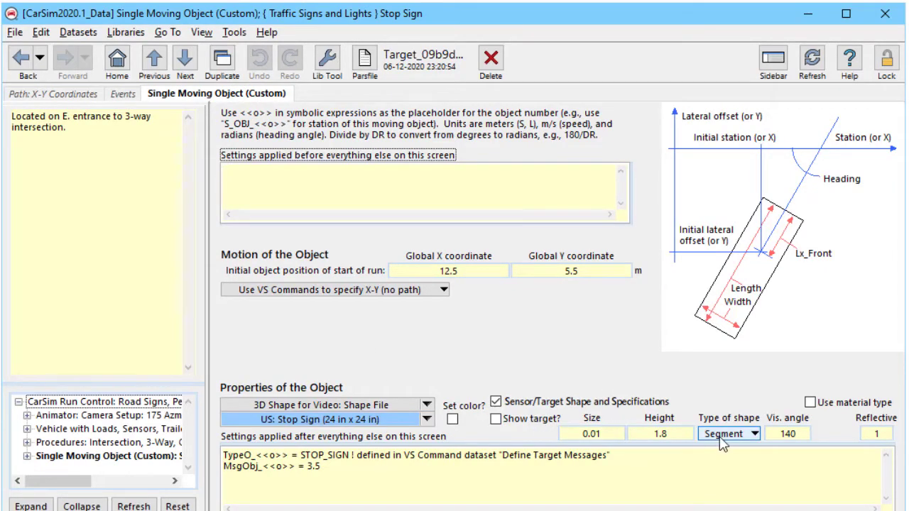
{"action": "left_click", "coordinate": [383, 421]}
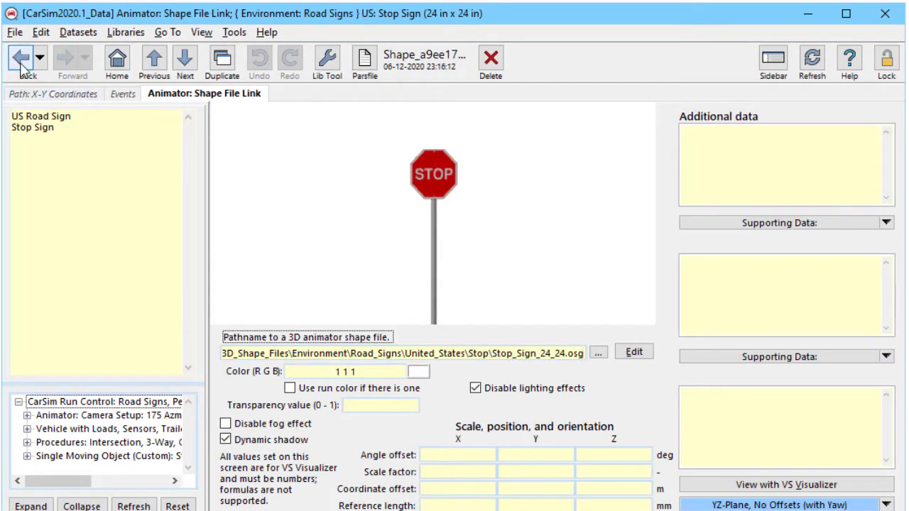
{"action": "left_click", "coordinate": [22, 62]}
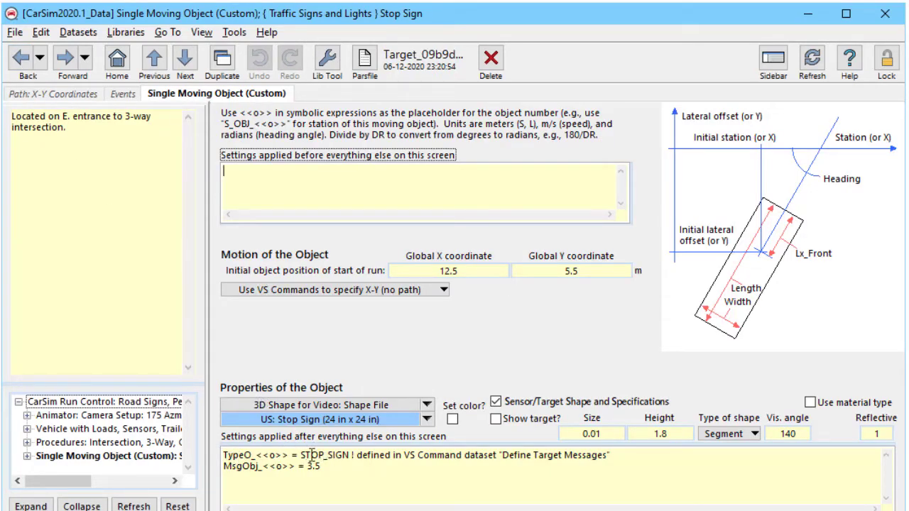
{"action": "left_click", "coordinate": [117, 61]}
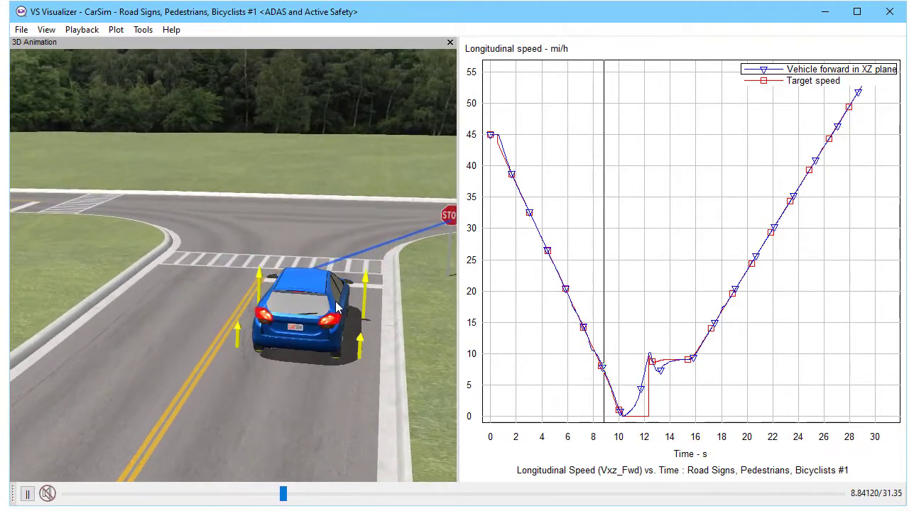
Orbit the camera to a higher view from the car's left as it stops and pulls away.
{"action": "left_click_drag", "start_coordinate": [337, 310], "coordinate": [45, 352]}
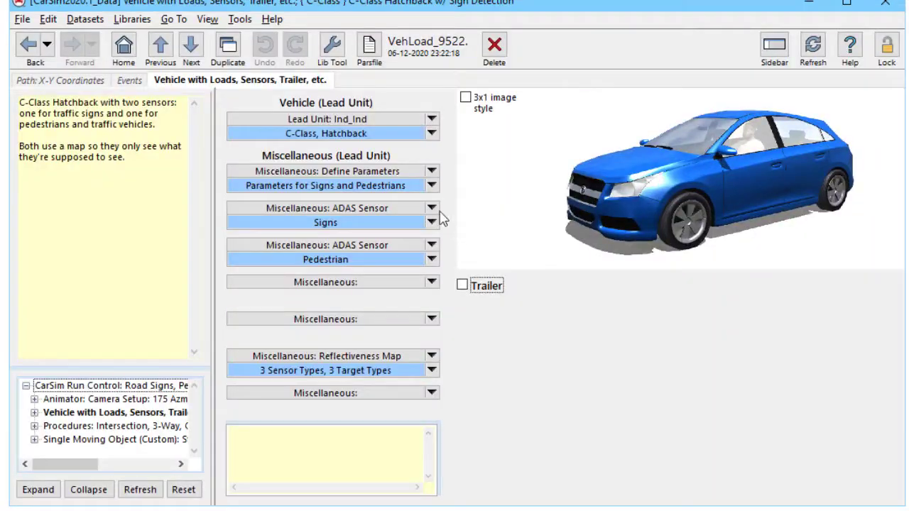
Bring up the Parameters for Signs and Pedestrians dataset in CarSim.
{"action": "left_click", "coordinate": [376, 185]}
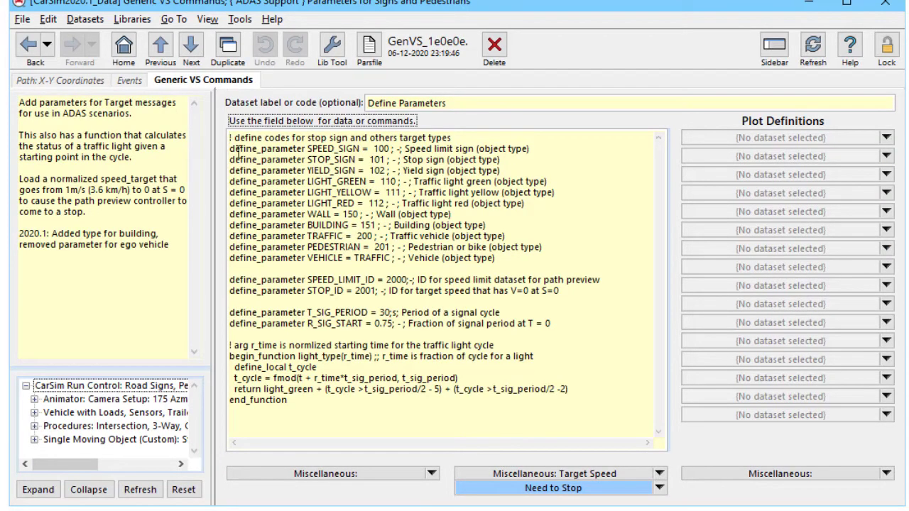
Highlight the speed, stop, yield and LIGHT_GREEN type codes, then go to the Signs sensor dataset.
{"action": "left_click_drag", "start_coordinate": [229, 149], "coordinate": [219, 170]}
{"action": "double_click", "coordinate": [348, 181]}
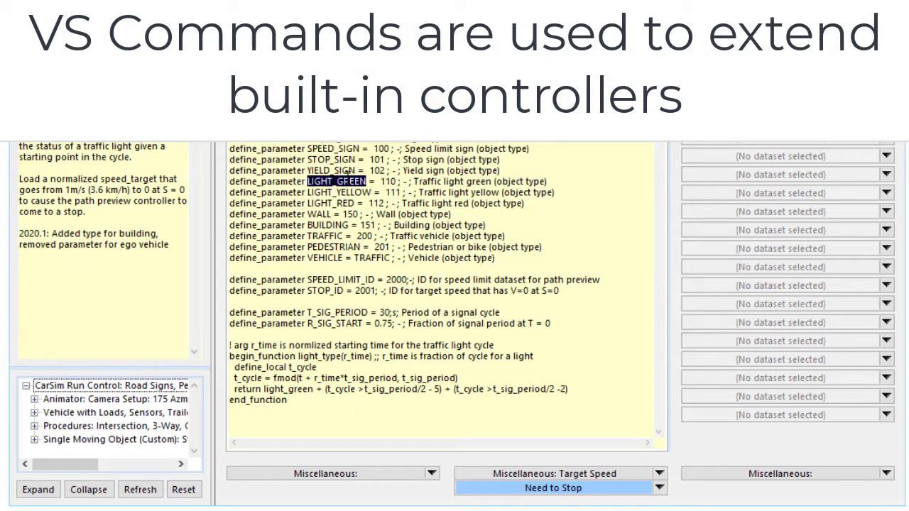
{"action": "double_click", "coordinate": [334, 149]}
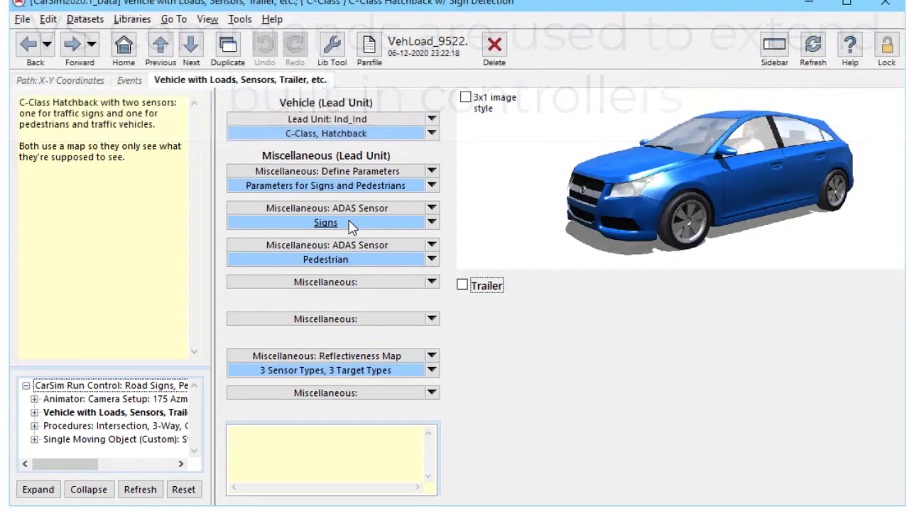
{"action": "left_click", "coordinate": [351, 226]}
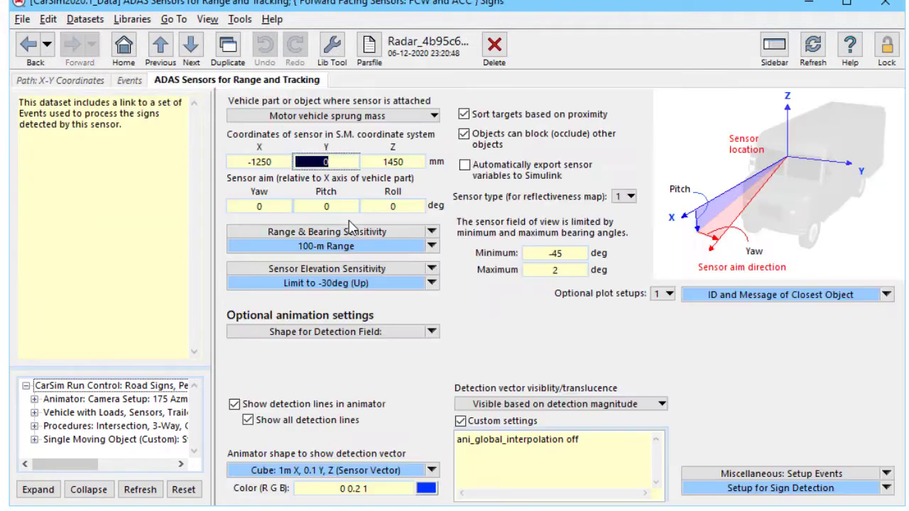
Trace Setup for Sign Detection through Look for Traffic Signs to the Speed Limit Sign event, then return.
{"action": "left_click", "coordinate": [791, 494]}
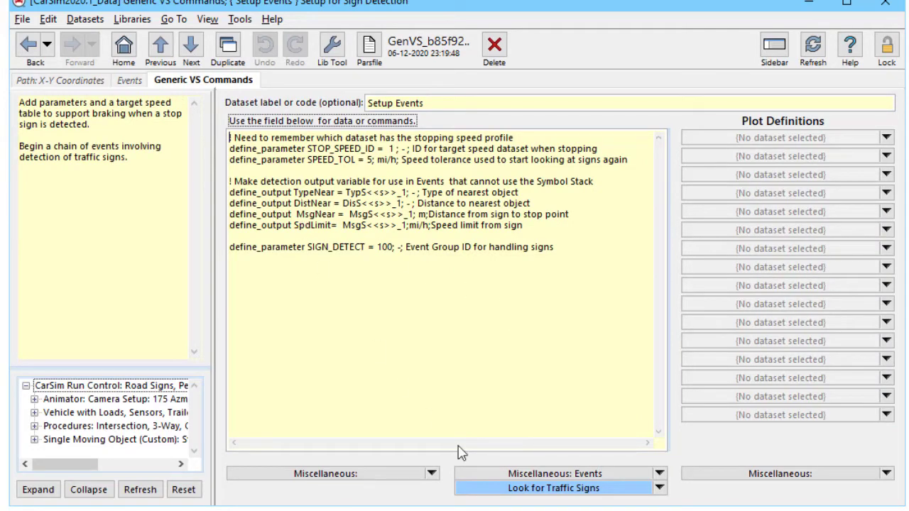
{"action": "left_click", "coordinate": [600, 493]}
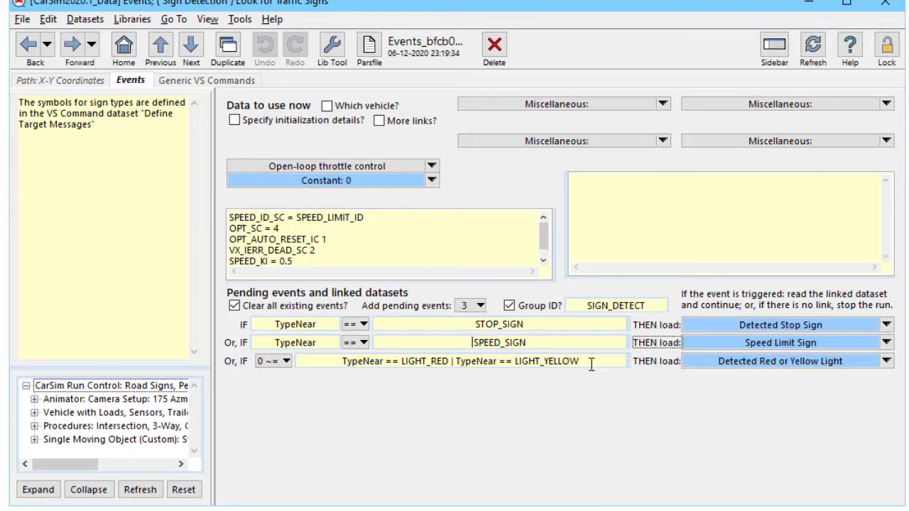
{"action": "left_click", "coordinate": [728, 343]}
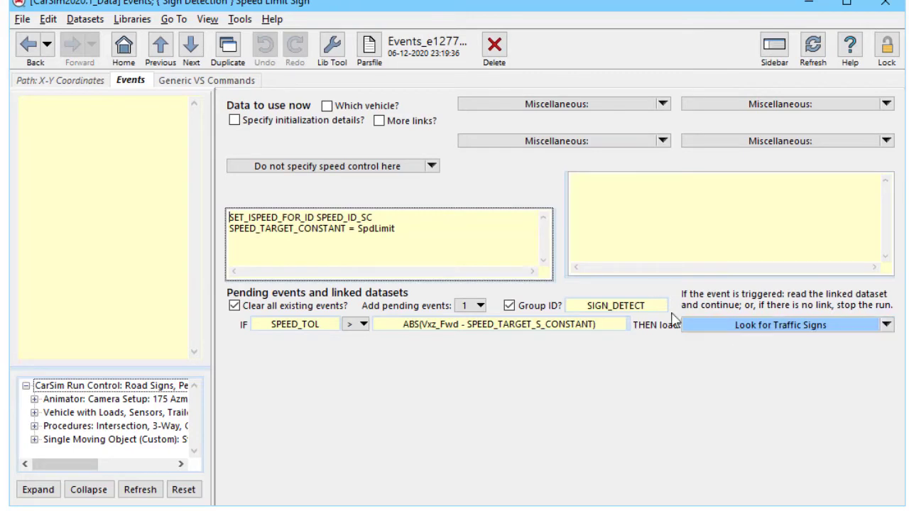
{"action": "left_click", "coordinate": [29, 46]}
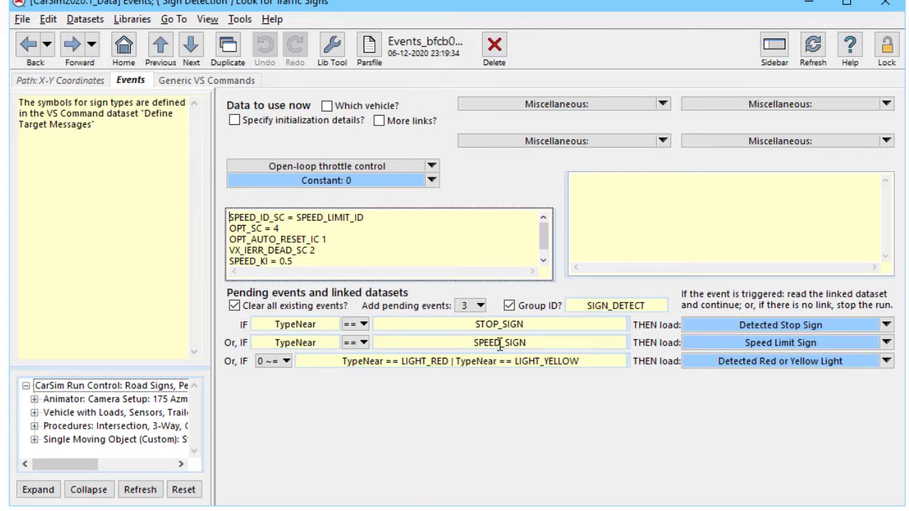
Reopen the Speed Limit Sign event while the road-signs run plays toward the stop sign.
{"action": "left_click", "coordinate": [741, 346]}
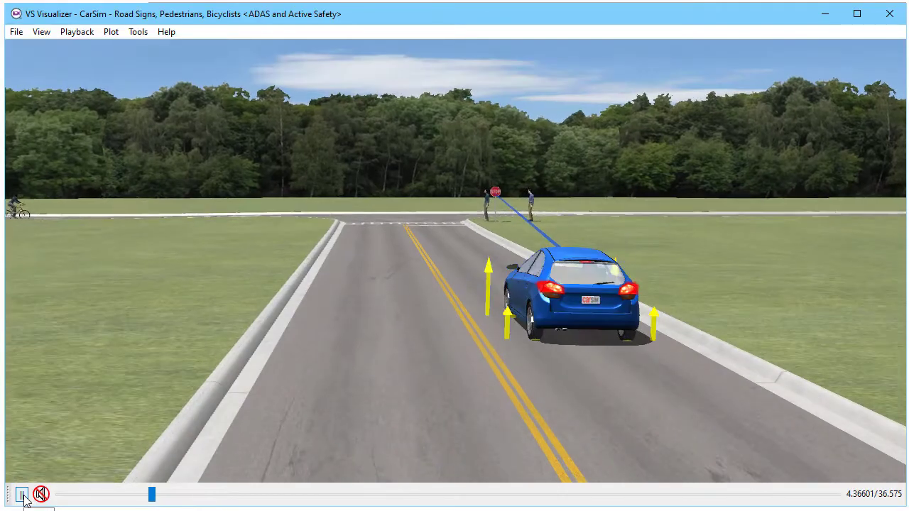